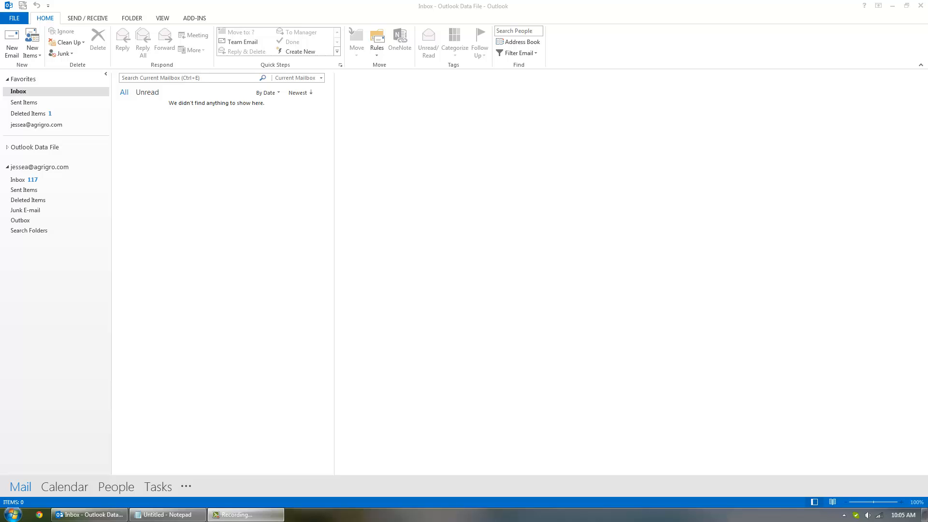
Step: Start a new blank HTML email, show the Insert ribbon, and place the caret in its body
left_click(404, 4)
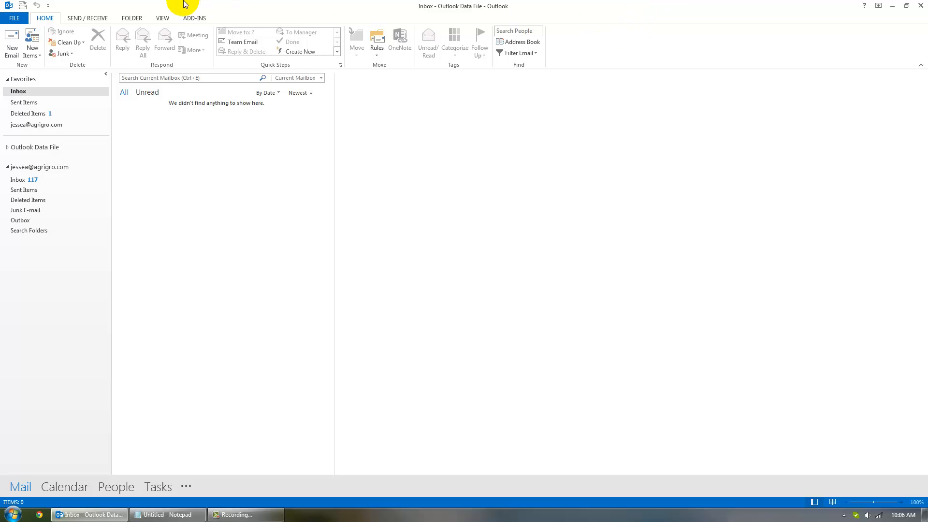
left_click(13, 47)
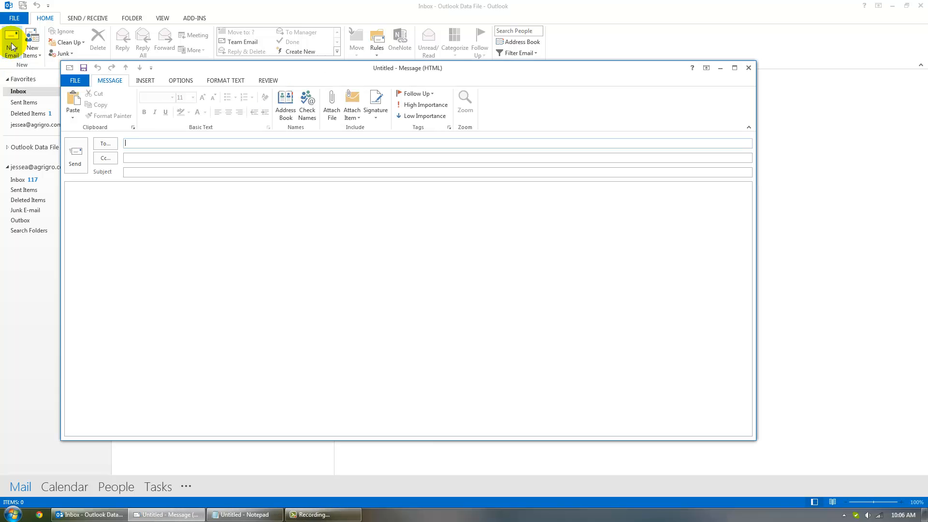
left_click_drag(234, 65, 277, 58)
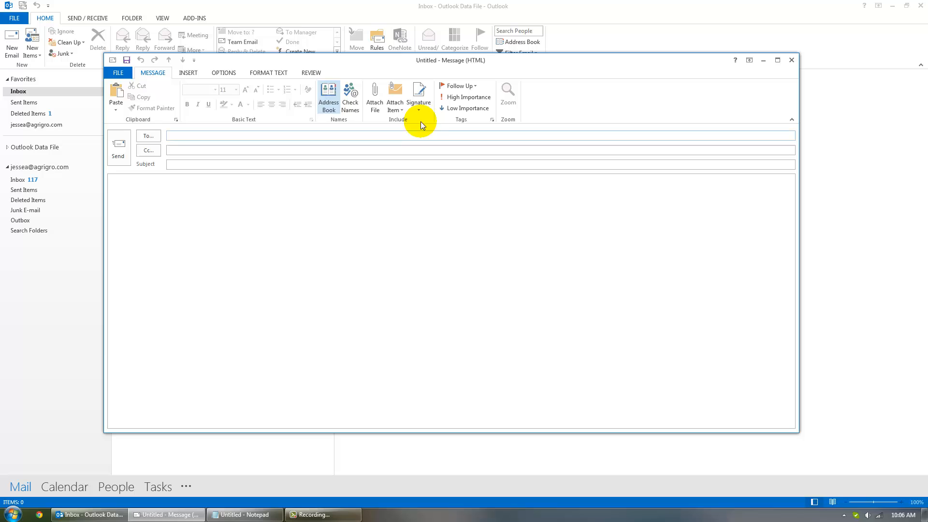
left_click(186, 73)
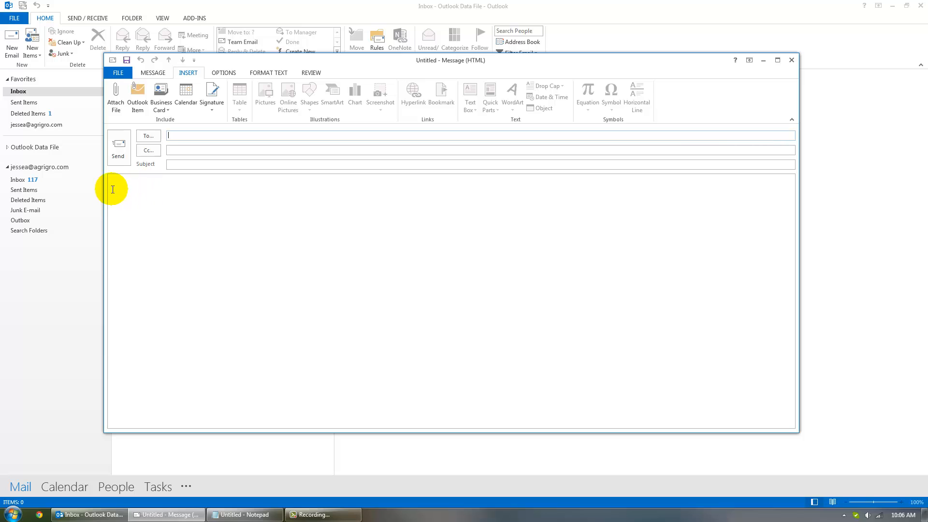
left_click(128, 186)
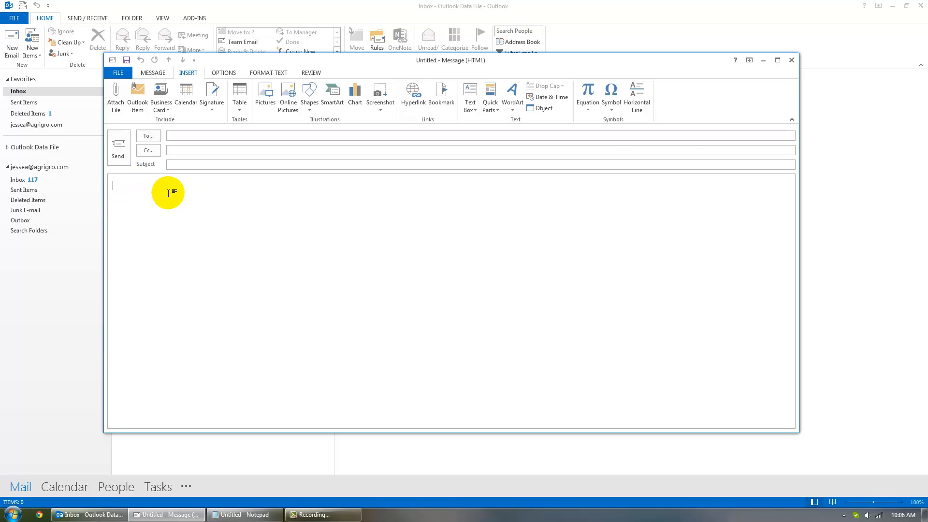
Step: Insert the SFSSIG.jpg picture from the Desktop into the message body
left_click(262, 102)
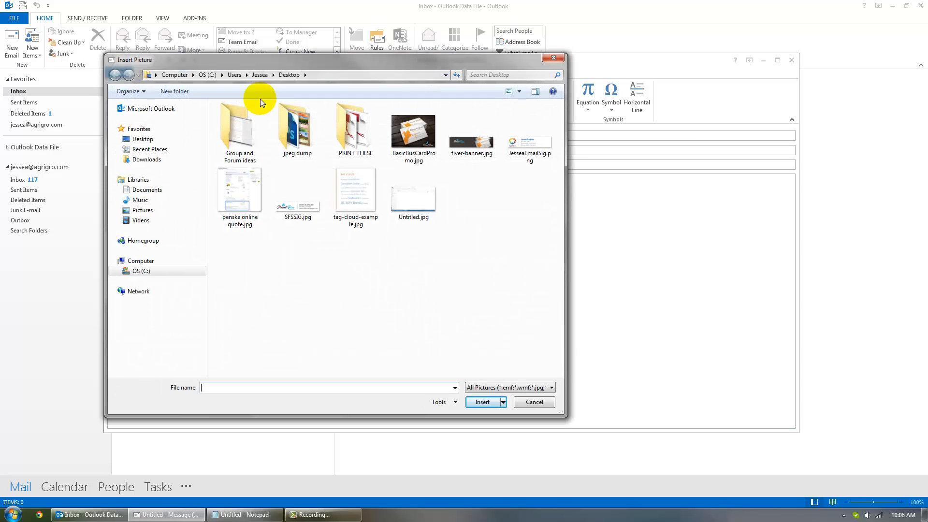
left_click_drag(306, 61, 355, 72)
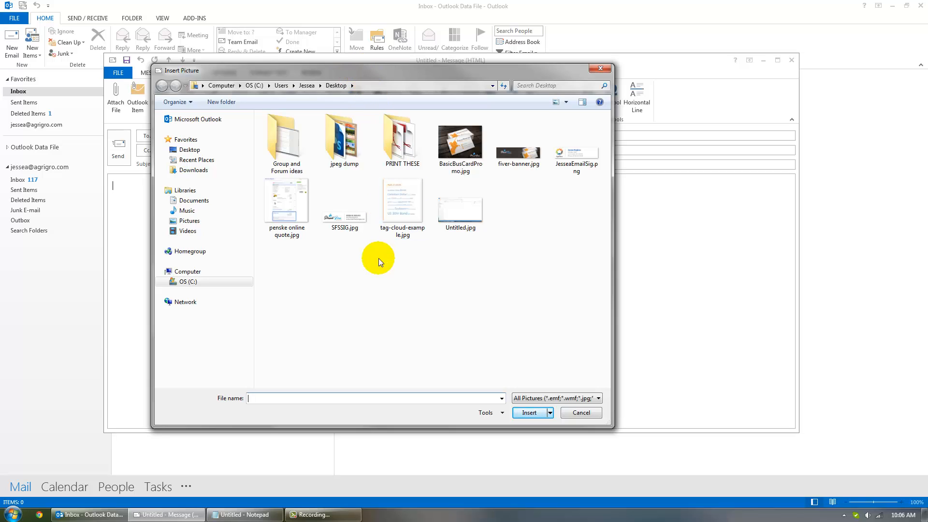
left_click(336, 224)
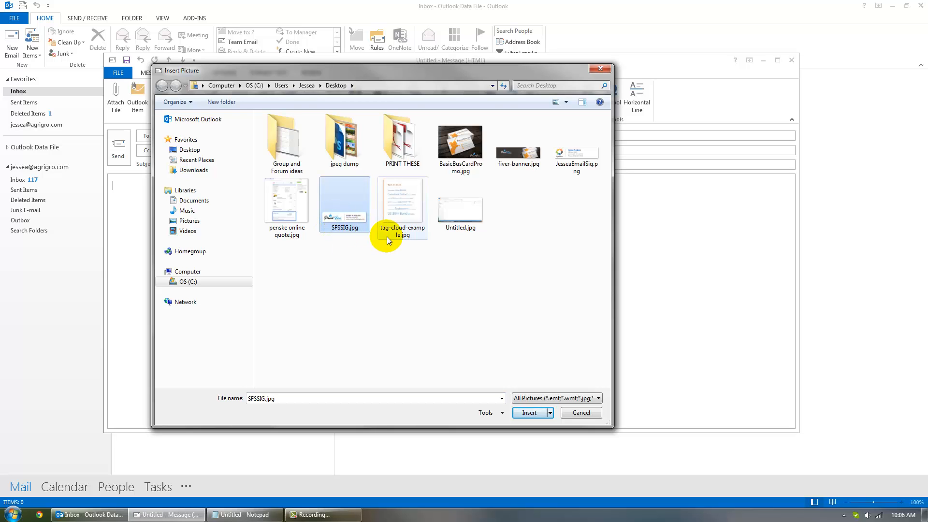
left_click(529, 413)
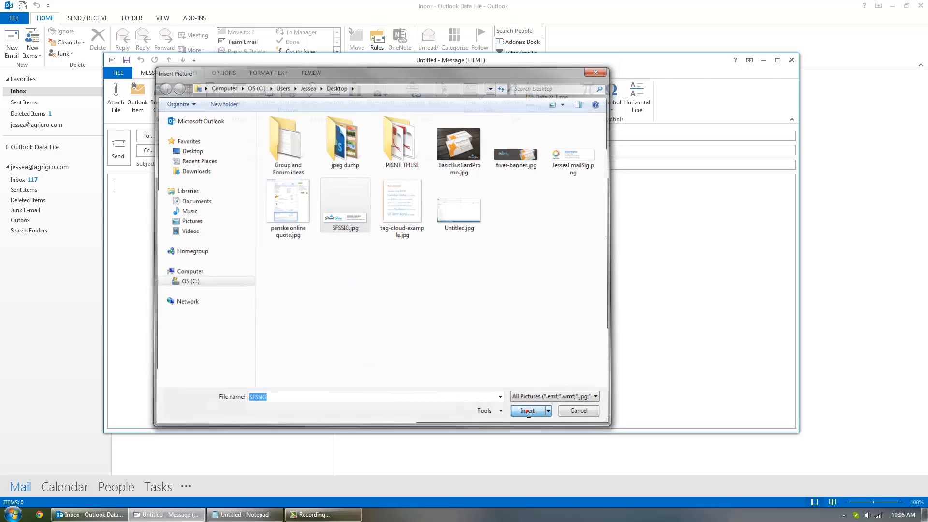
left_click(356, 207)
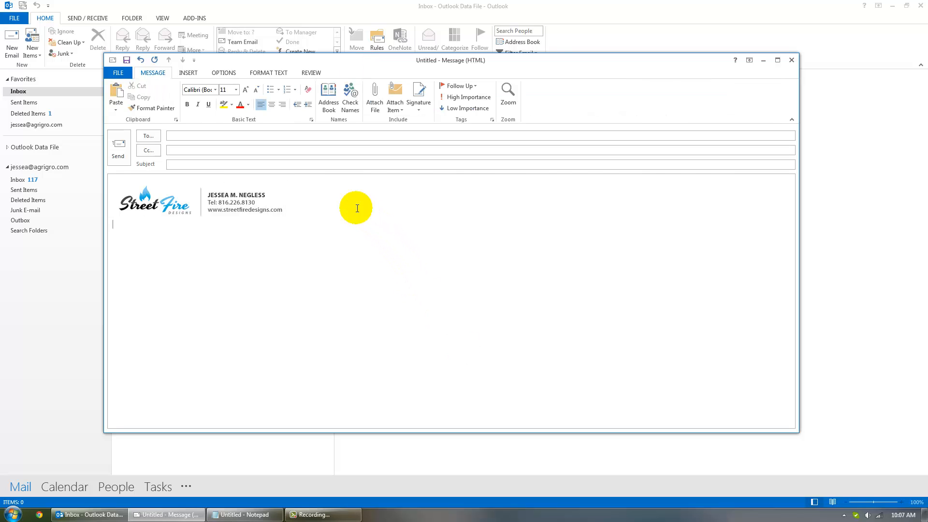
Step: Select all the body content and delete the SFSSIG.jpg Street Fire signature image
key("Return")
left_click(357, 208)
key("ctrl+a")
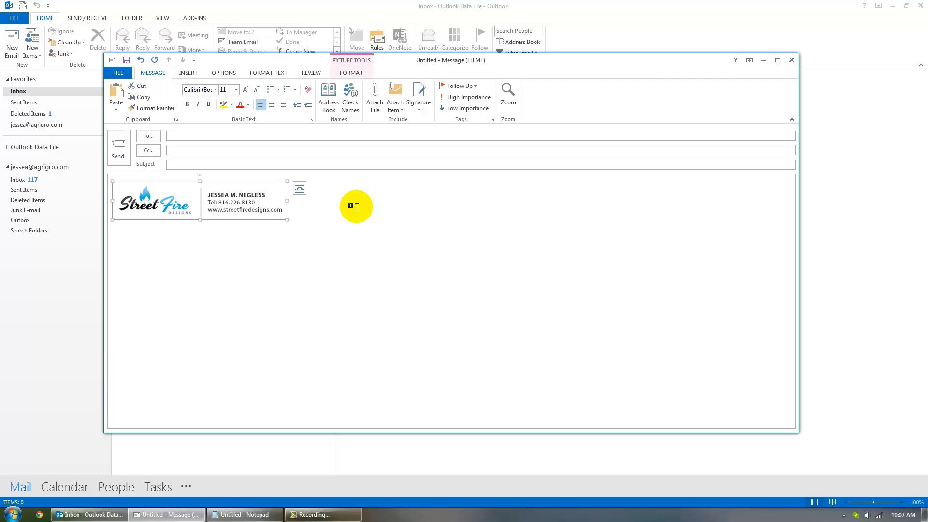
key("Delete")
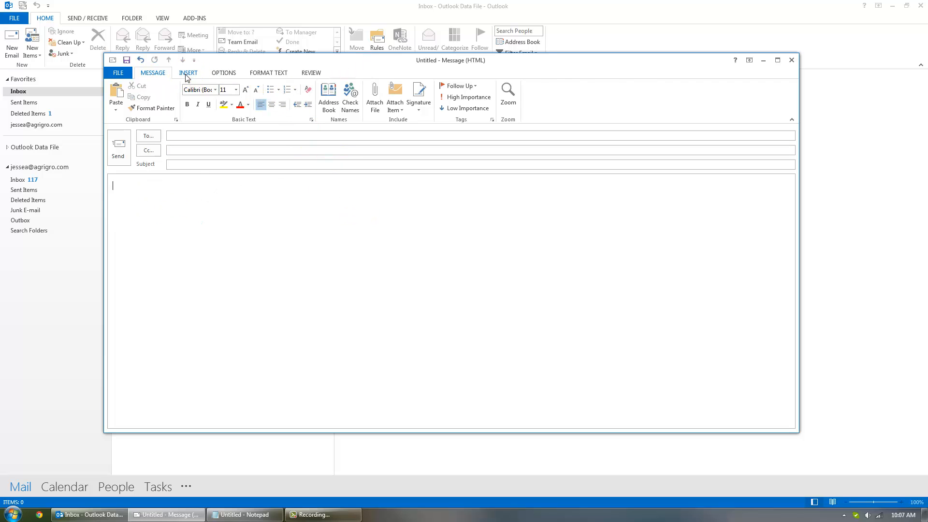
Step: Insert the AgriGro signature picture JesseaEmailSig.png into the message body
left_click(187, 73)
left_click(266, 99)
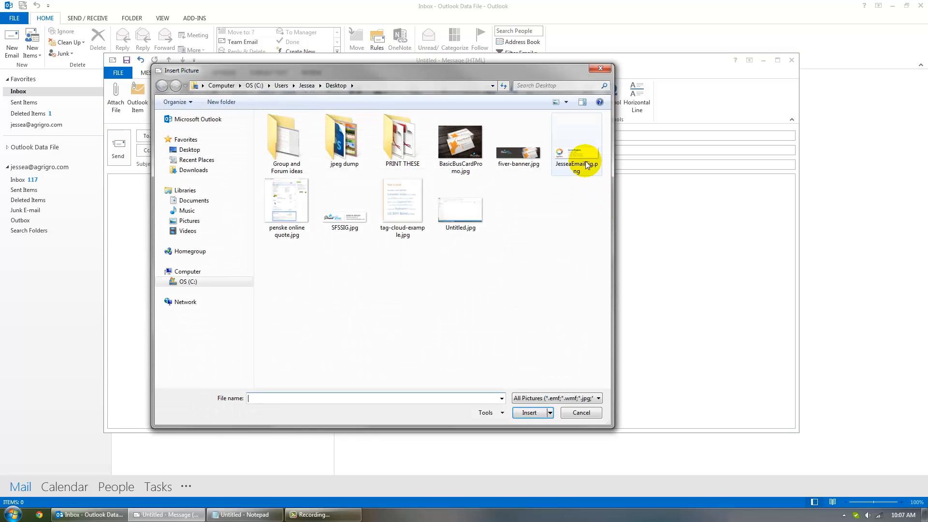
double_click(586, 165)
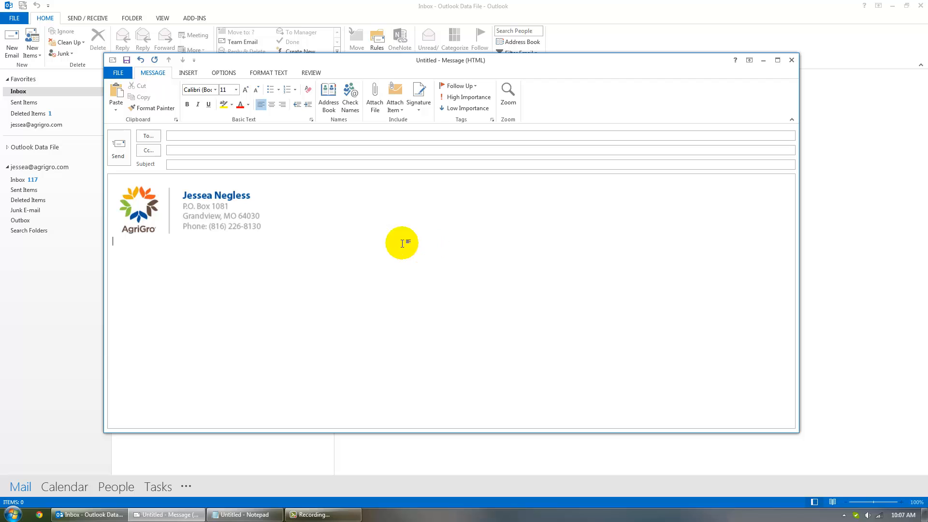
Step: Drag the AgriGro image's corner to resize it to 1" high by 4.05" wide
left_click(223, 214)
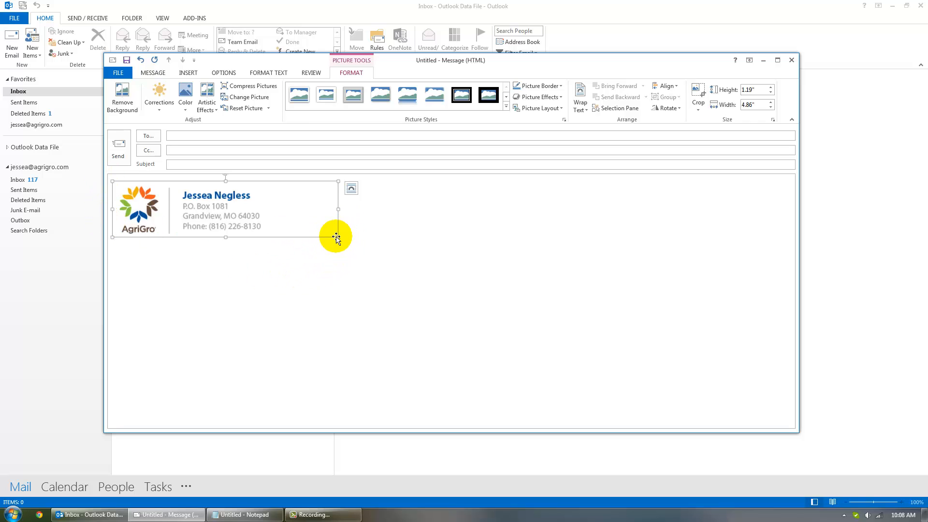
left_click_drag(338, 237, 301, 227)
left_click(333, 254)
left_click(258, 220)
left_click(319, 238)
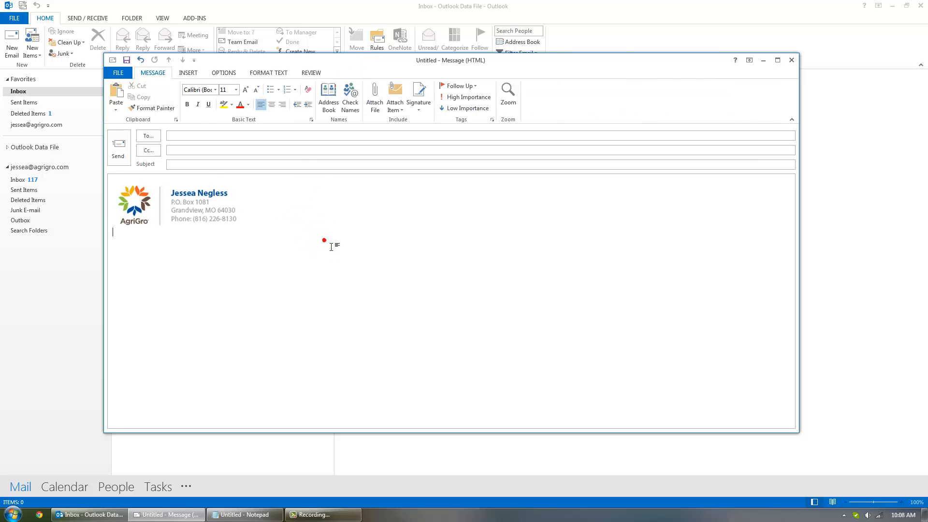
left_click(232, 210)
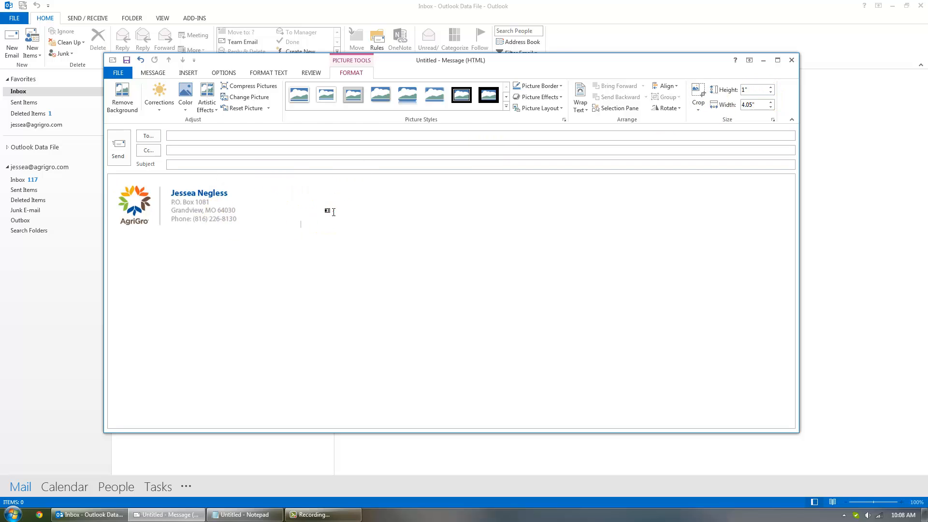
left_click(332, 209)
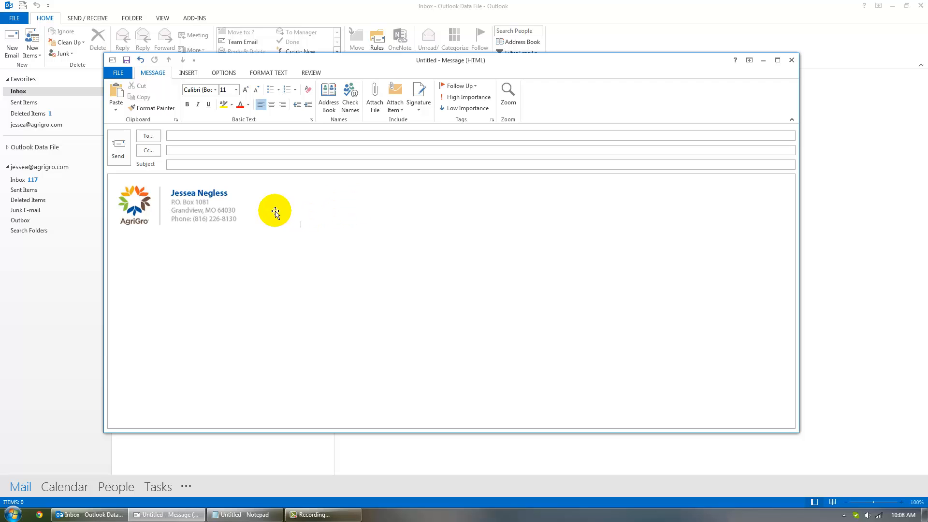
left_click(204, 207)
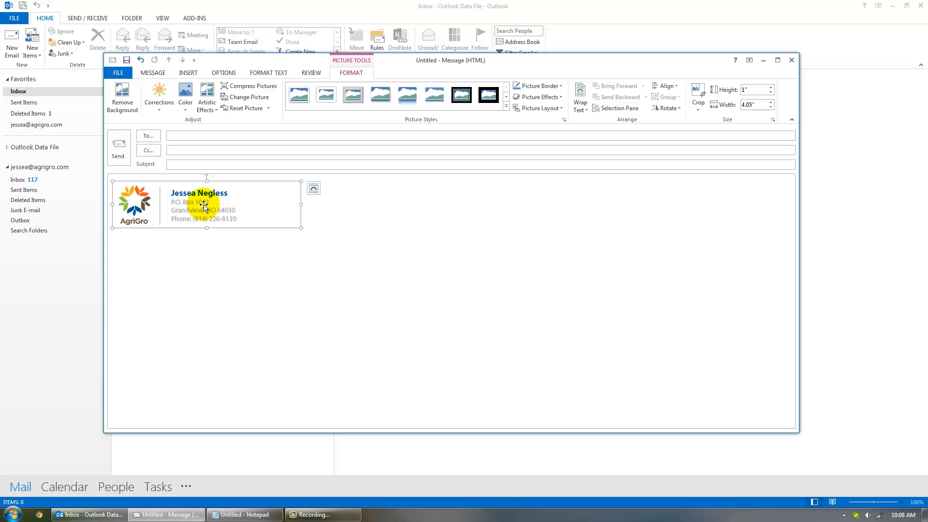
Step: Copy the AgriGro signature image to the clipboard
right_click(203, 206)
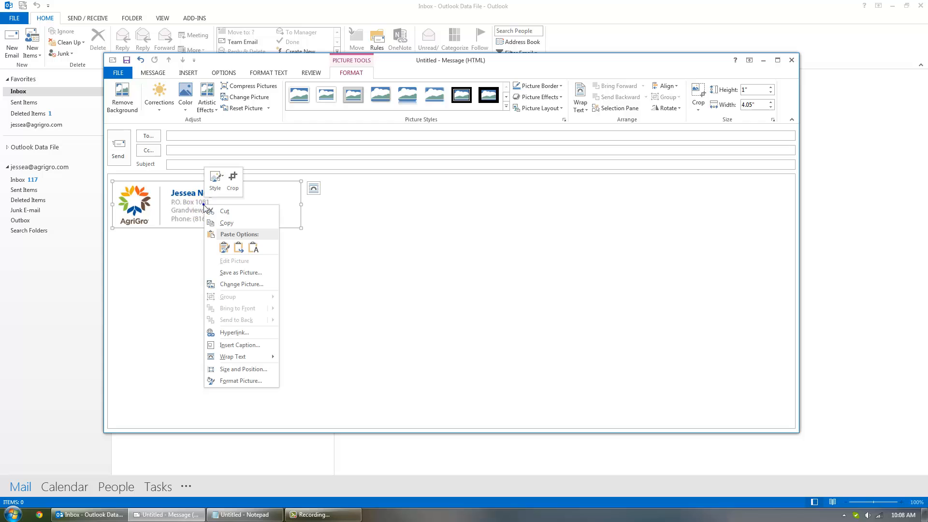
left_click(230, 222)
left_click(379, 223)
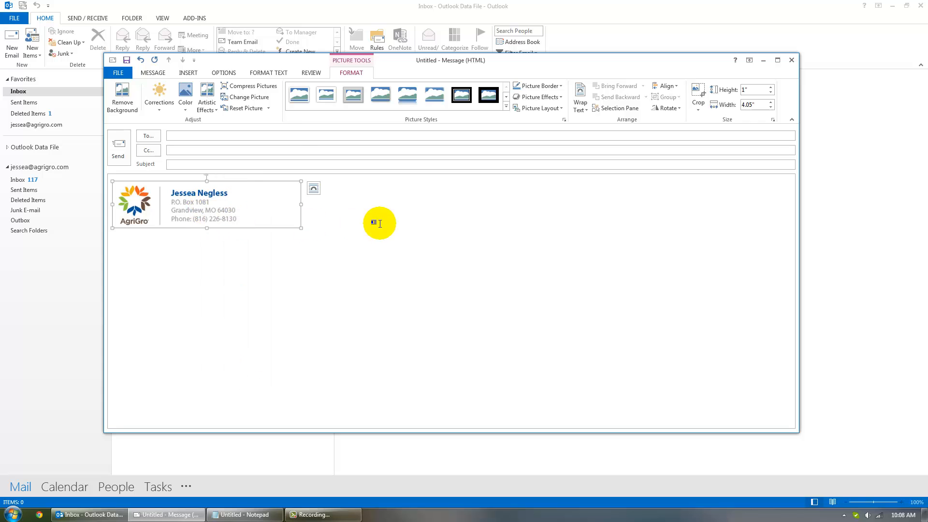
left_click(380, 223)
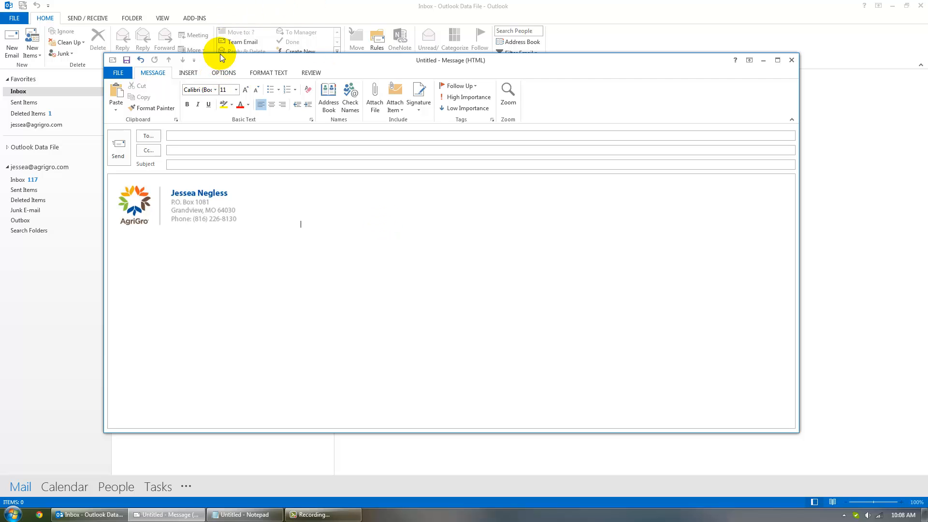
Step: Open the Signatures and Stationery dialog from Insert > Signature > Signatures
left_click(186, 73)
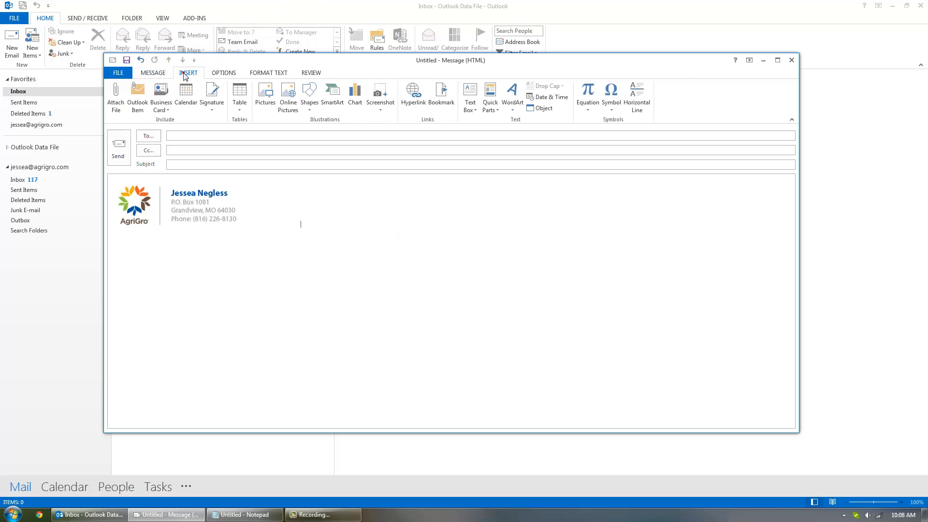
left_click(213, 111)
left_click(219, 122)
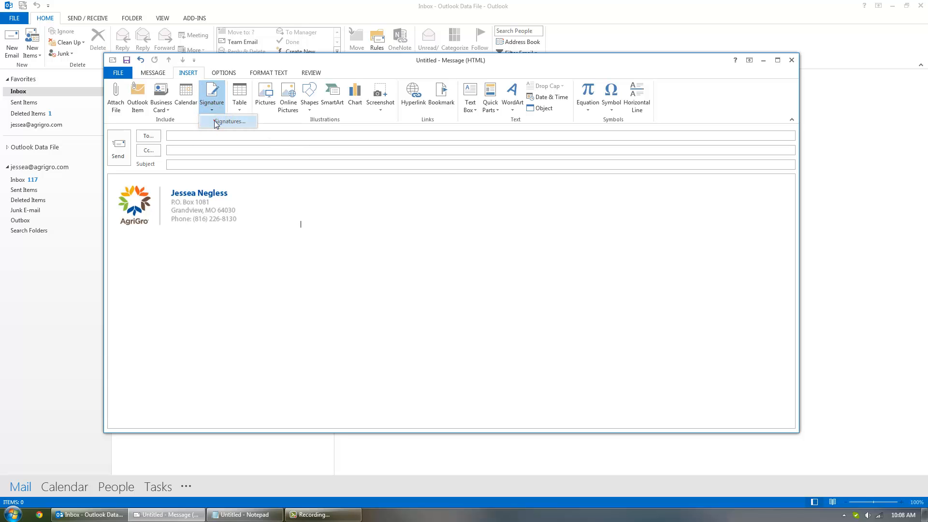
left_click_drag(337, 123, 335, 116)
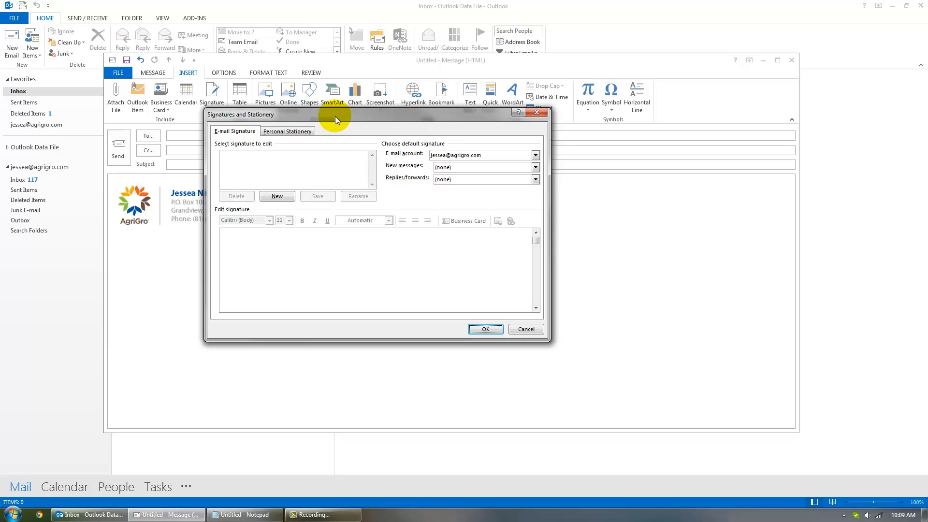
Step: Create a new signature, naming it with the sender's first name
left_click(286, 195)
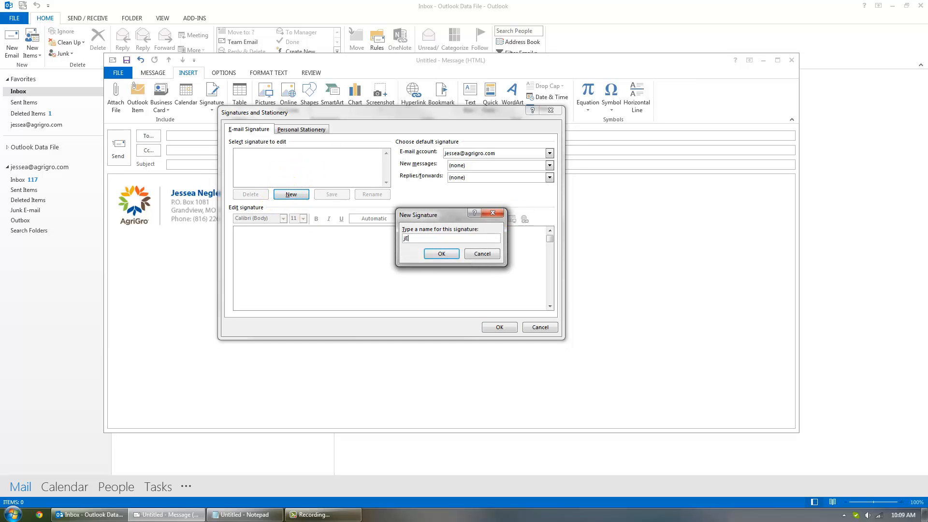
key("BackSpace")
key("BackSpace")
key("BackSpace")
type("Jessea")
left_click(442, 254)
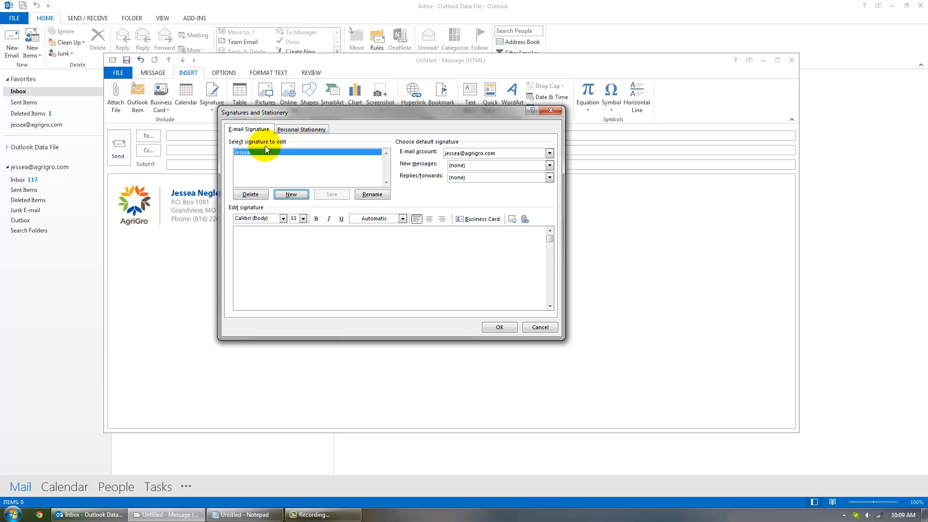
left_click_drag(367, 116, 375, 114)
Step: Paste the AgriGro image into the signature editor and add an empty line below it
left_click(256, 241)
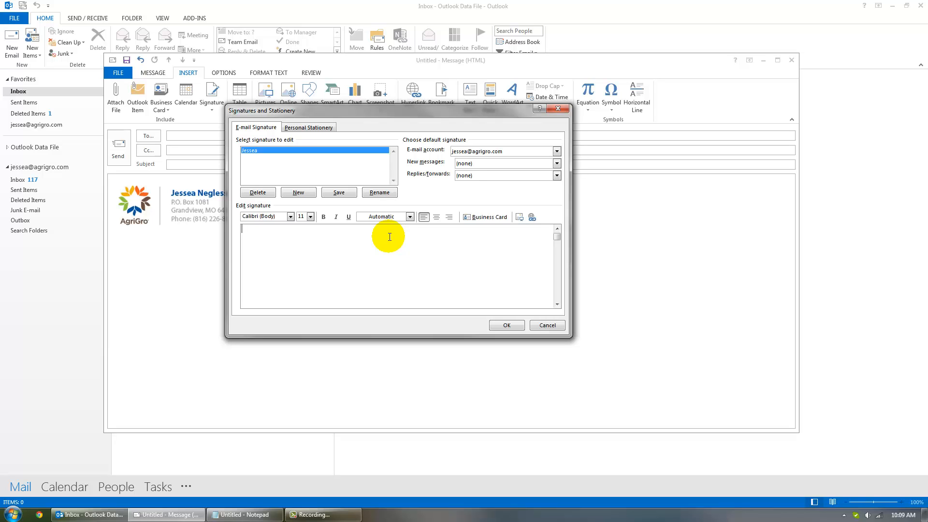
left_click(243, 229)
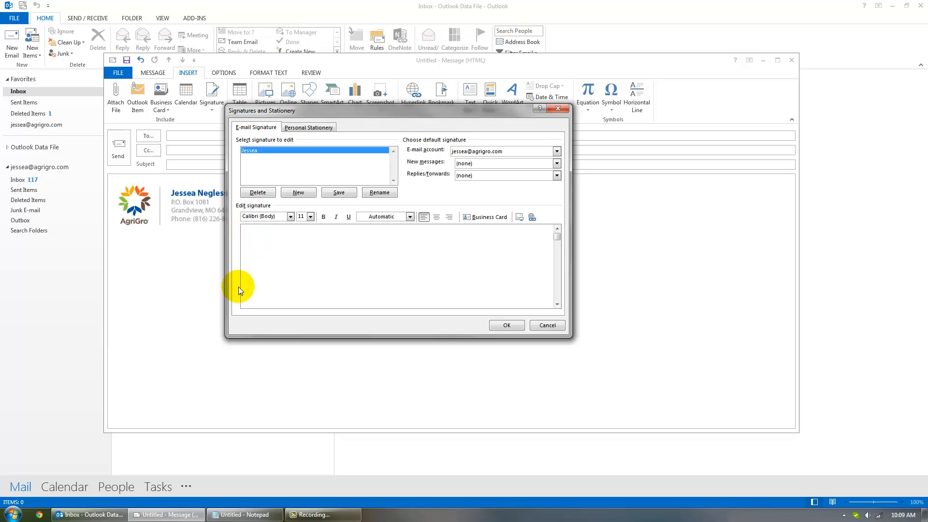
right_click(249, 232)
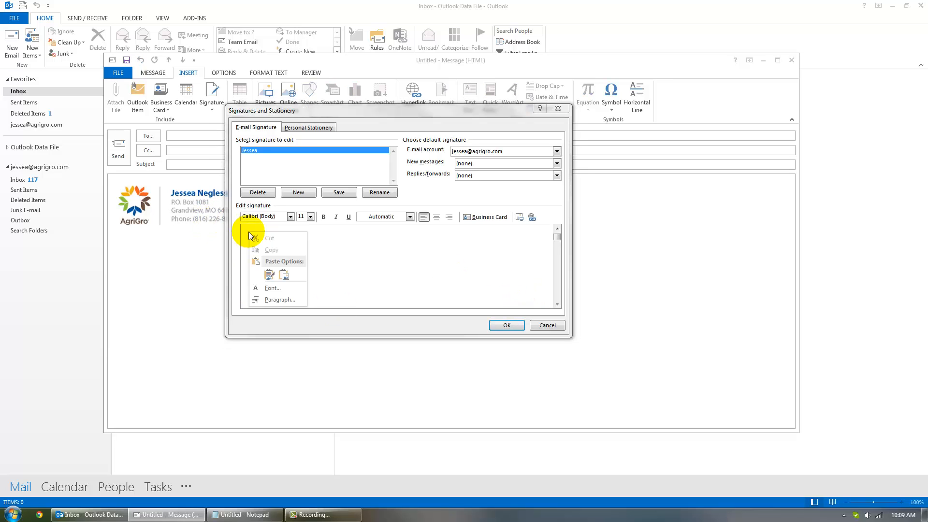
left_click(269, 274)
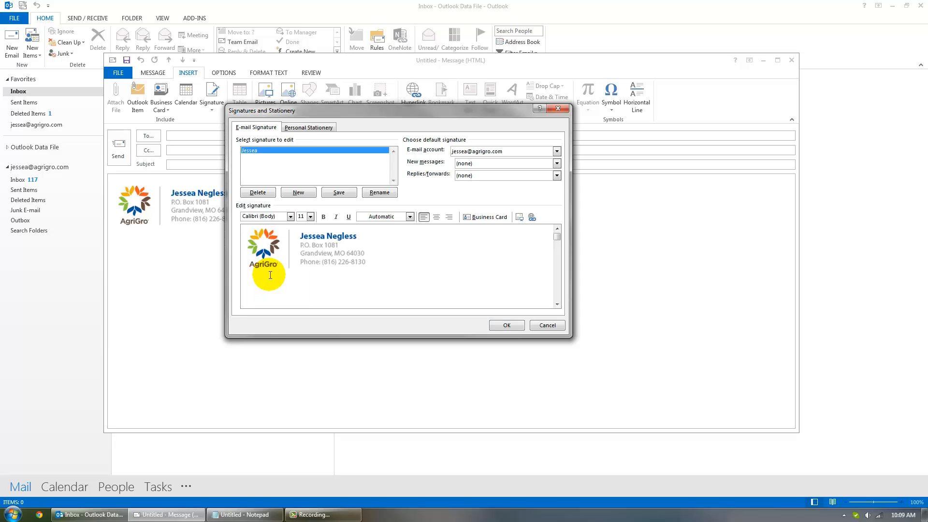
left_click(470, 262)
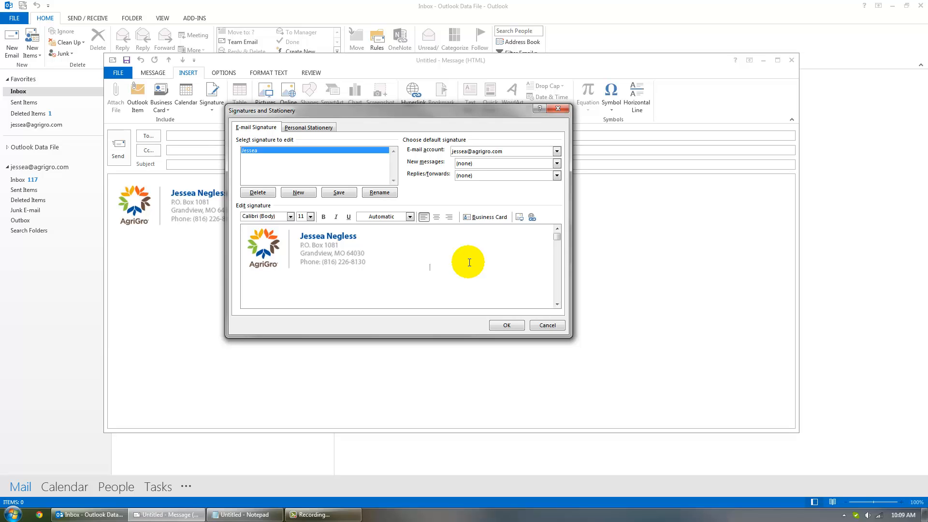
key("Return")
Step: Select the confidentiality disclaimer text in Notepad, then minimize Notepad
left_click(243, 515)
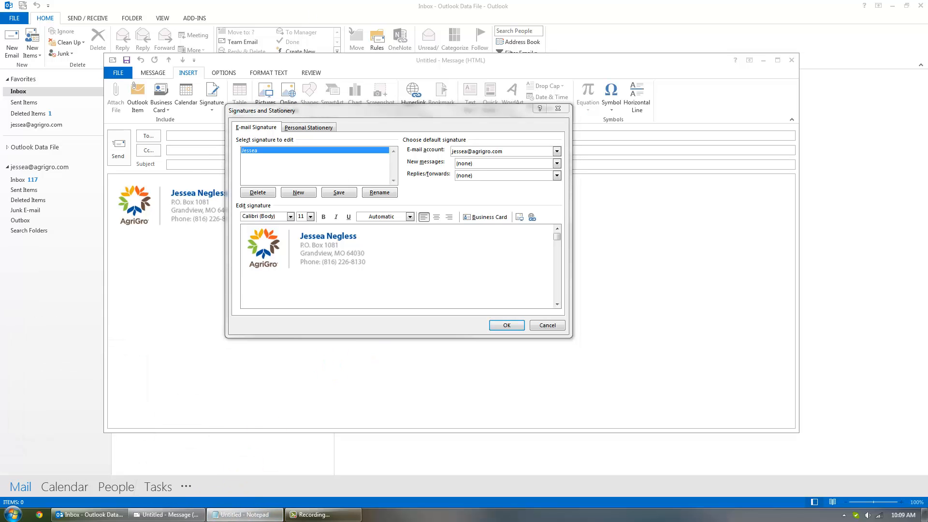
left_click_drag(645, 98, 86, 64)
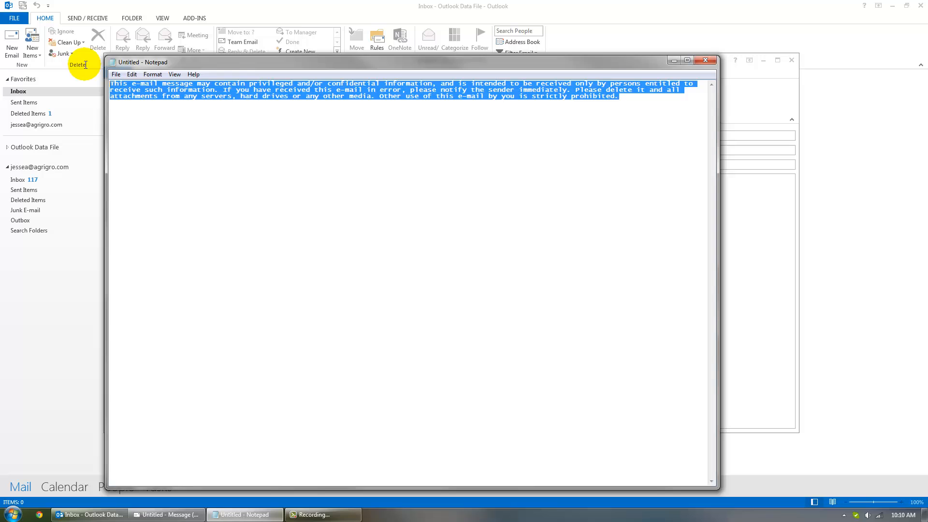
left_click(675, 61)
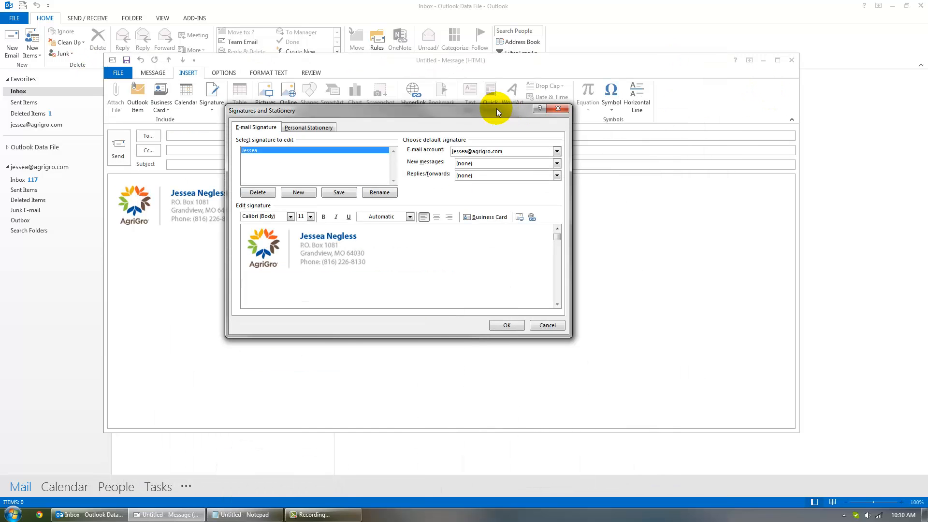
Step: Paste the confidentiality disclaimer on the line below the AgriGro signature block
left_click(267, 286)
key("ctrl+v")
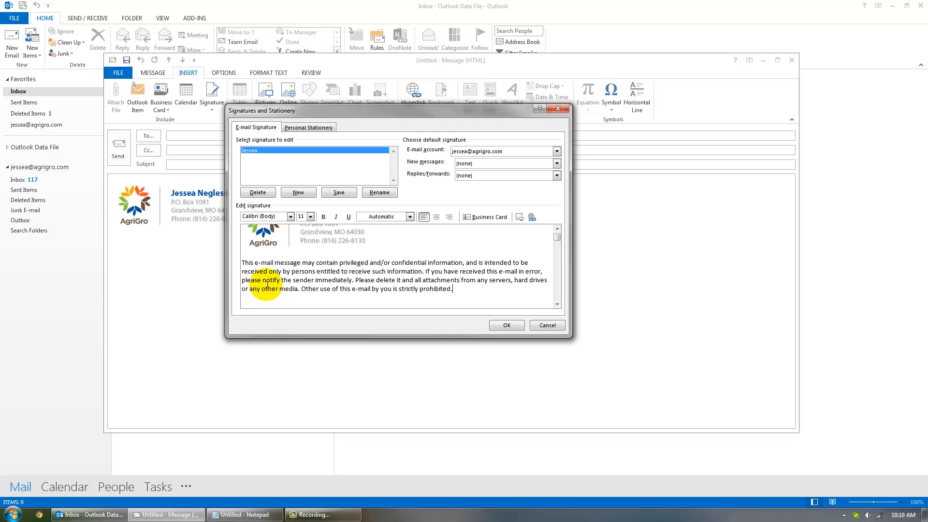
left_click(558, 227)
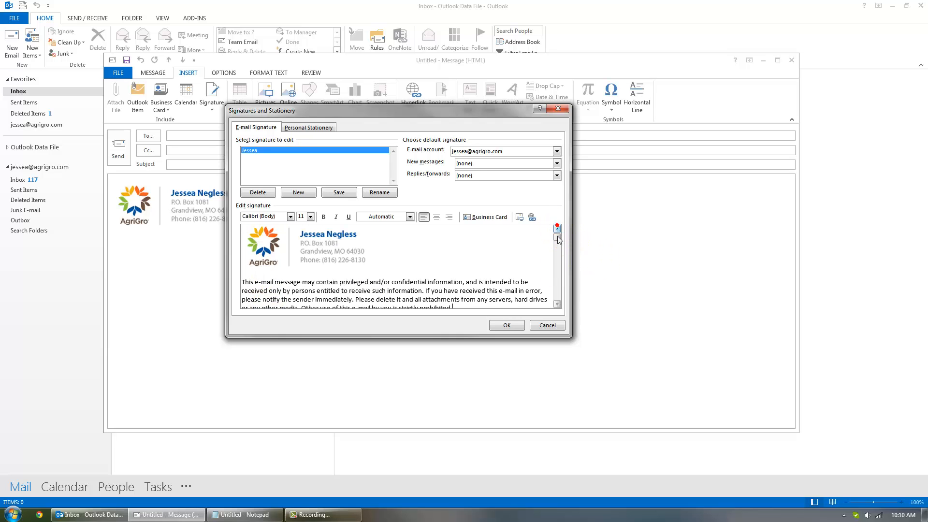
left_click(557, 304)
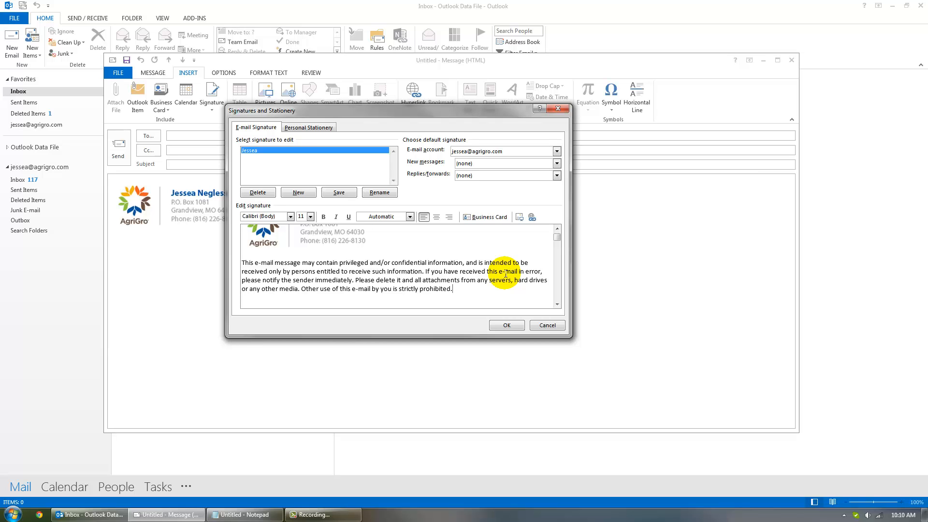
Step: Change the disclaimer paragraph's font color to gray
left_click_drag(454, 289, 244, 264)
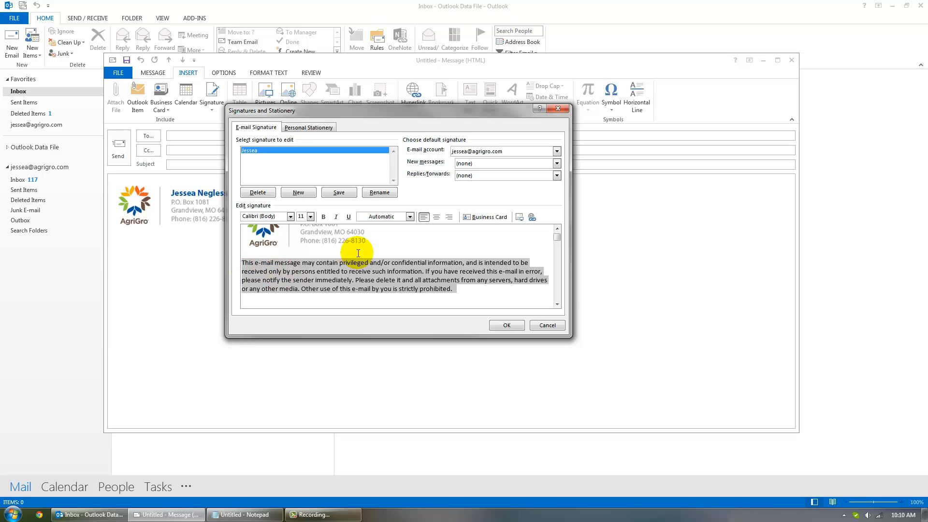
left_click(390, 218)
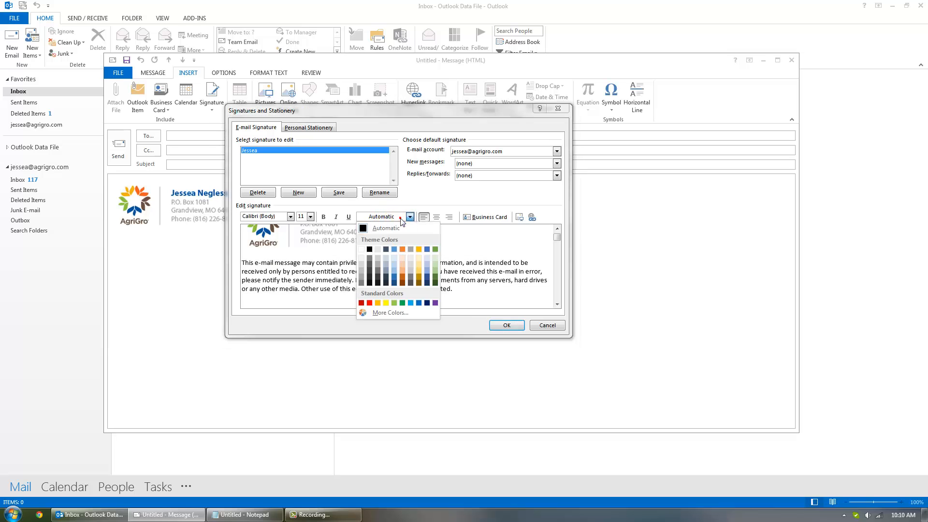
left_click(363, 280)
left_click(350, 272)
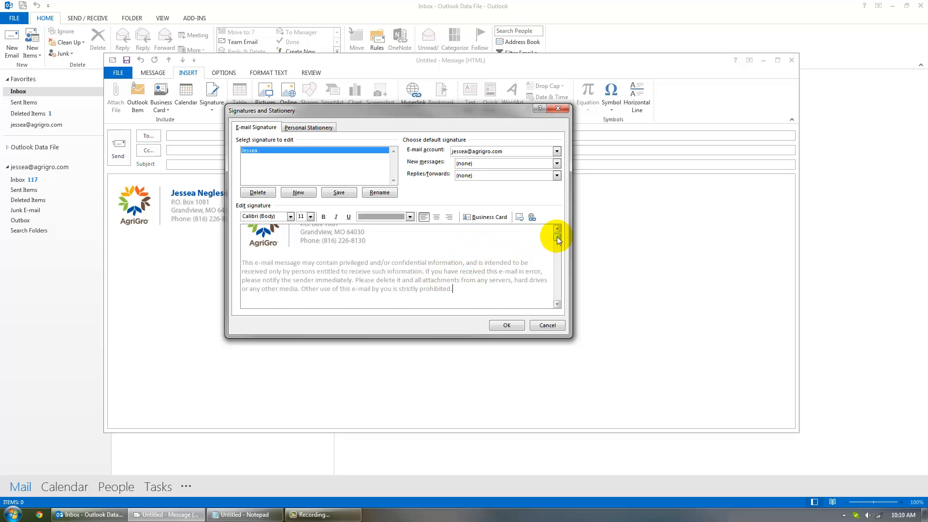
left_click_drag(557, 236, 557, 232)
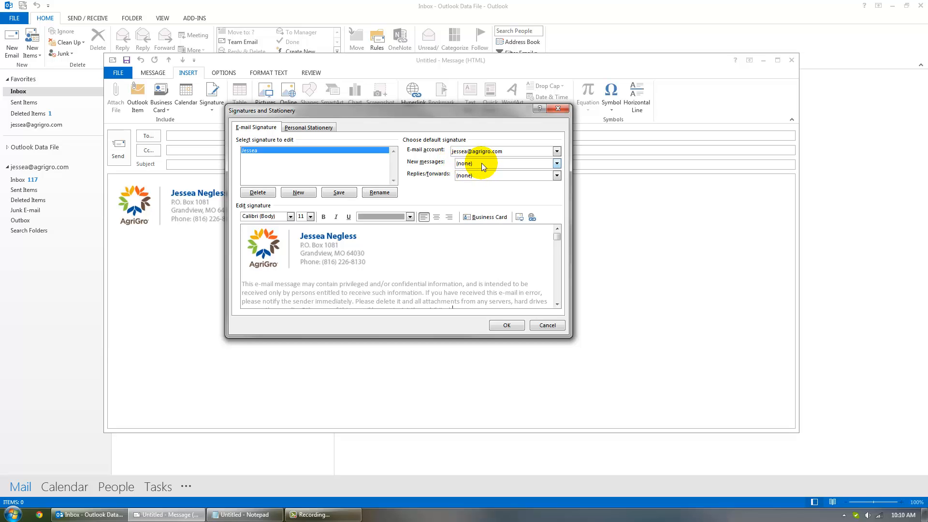
Step: Make the new signature the default for new messages and replies/forwards, and confirm
left_click(557, 163)
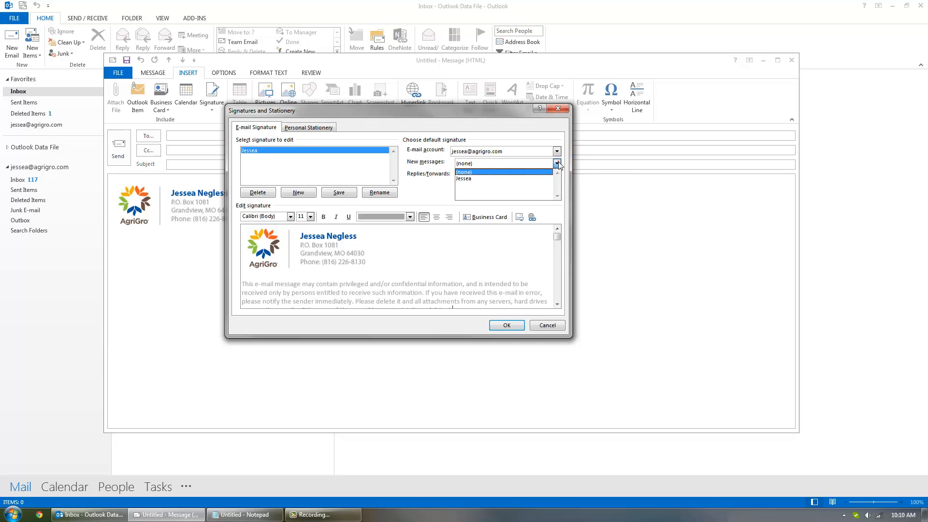
left_click(464, 179)
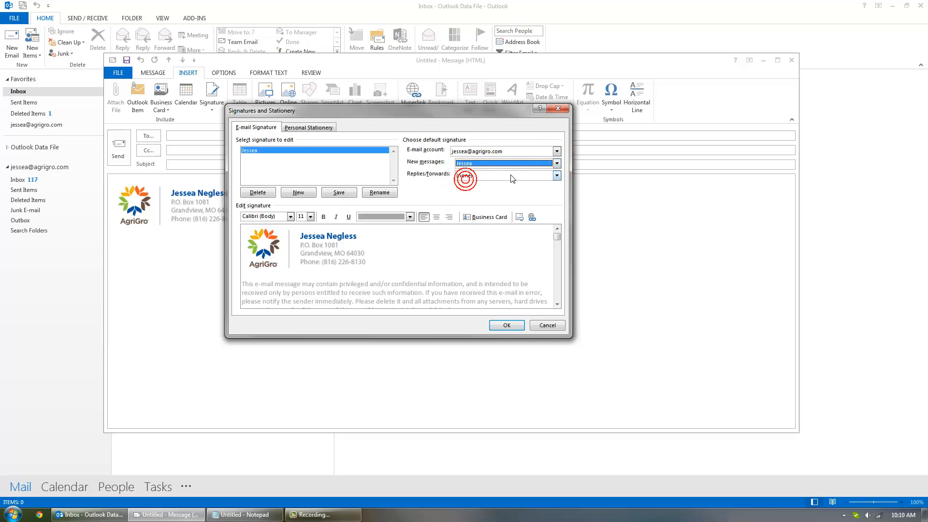
left_click(557, 175)
left_click(463, 190)
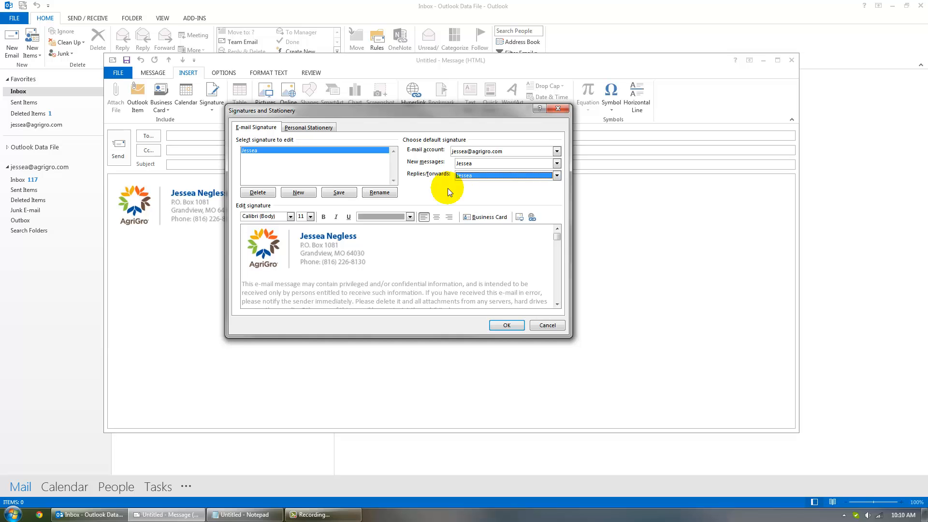
left_click(504, 325)
Step: Close the draft message without saving it
left_click(317, 238)
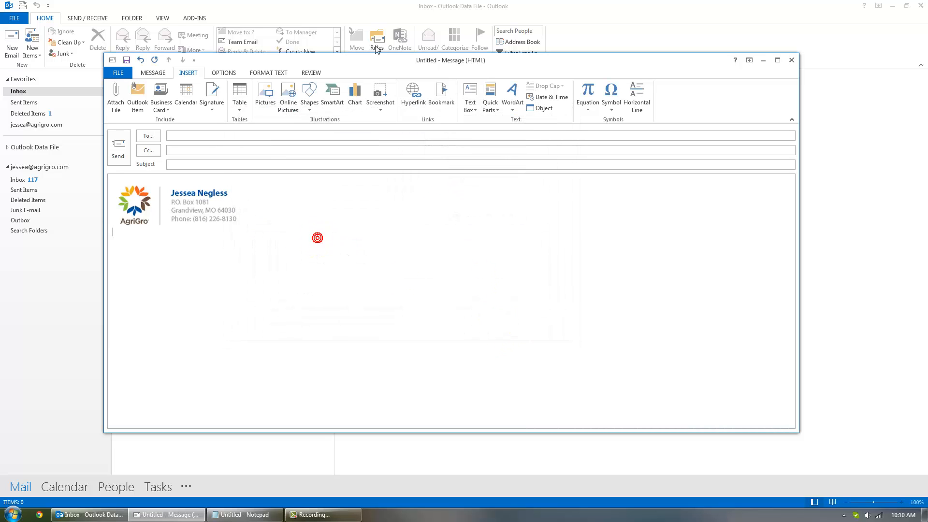
left_click_drag(384, 62, 375, 67)
left_click(289, 197)
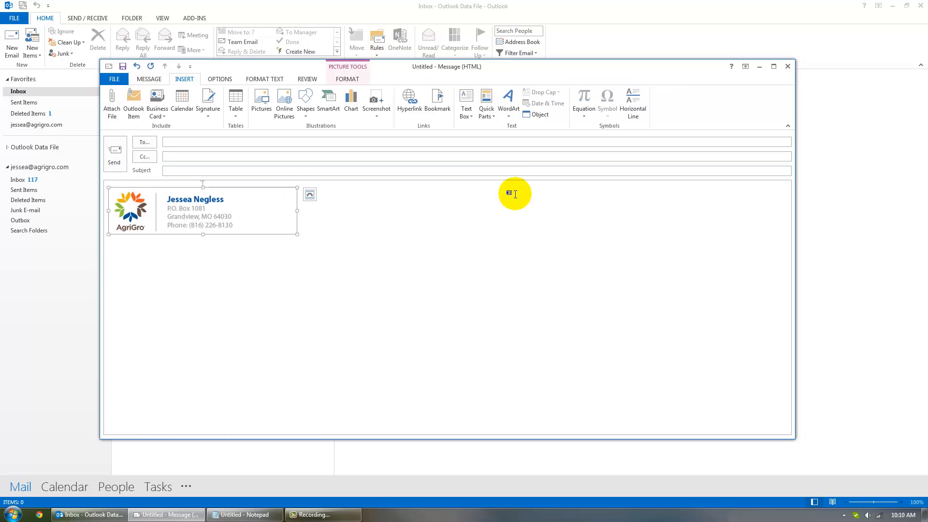
left_click(512, 251)
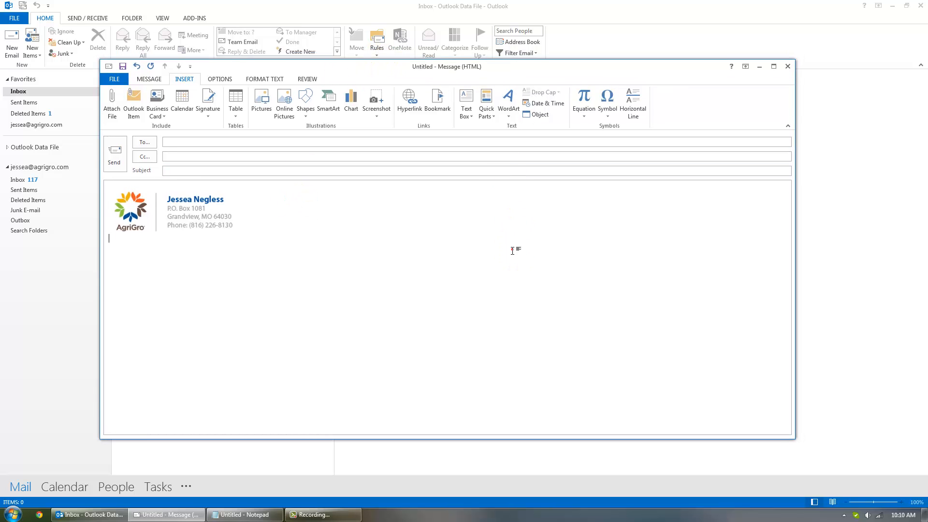
left_click(787, 66)
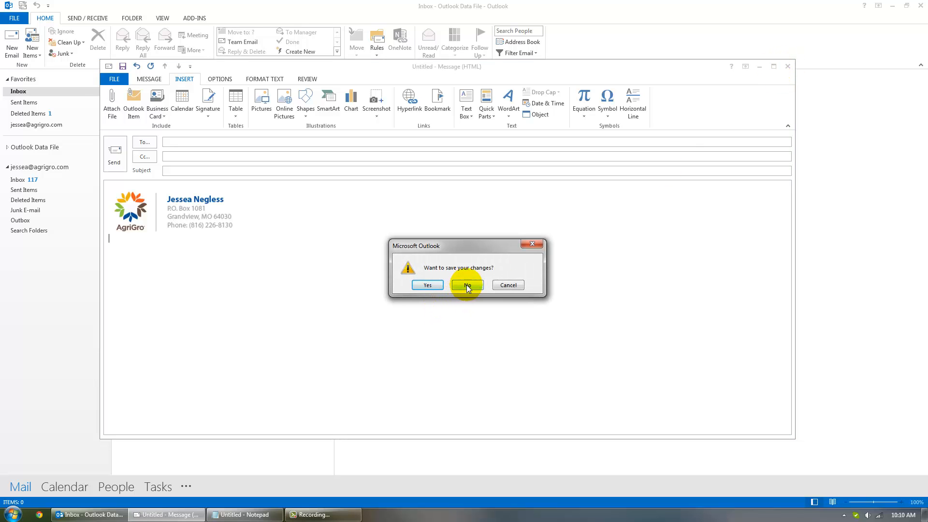
left_click(467, 285)
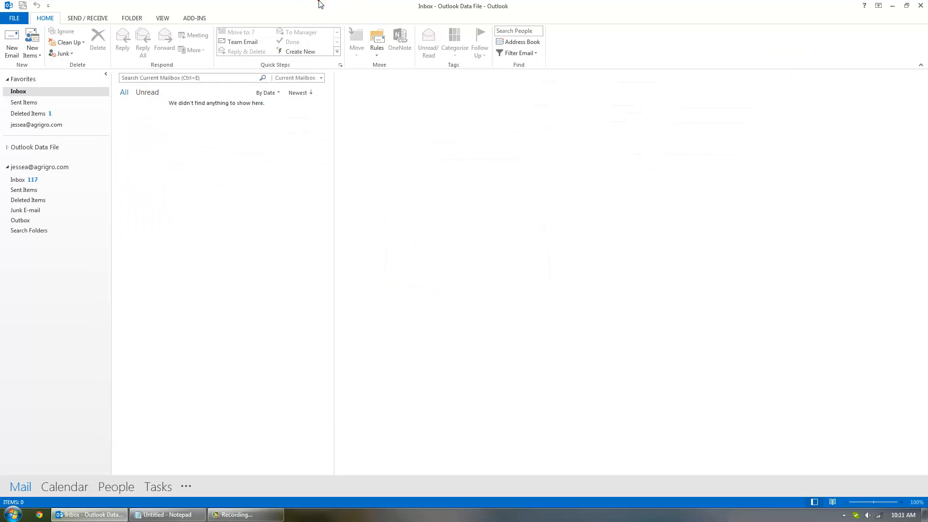
Step: Send a new email with subject 'Test' and body text Test to the Gmail address
left_click(15, 51)
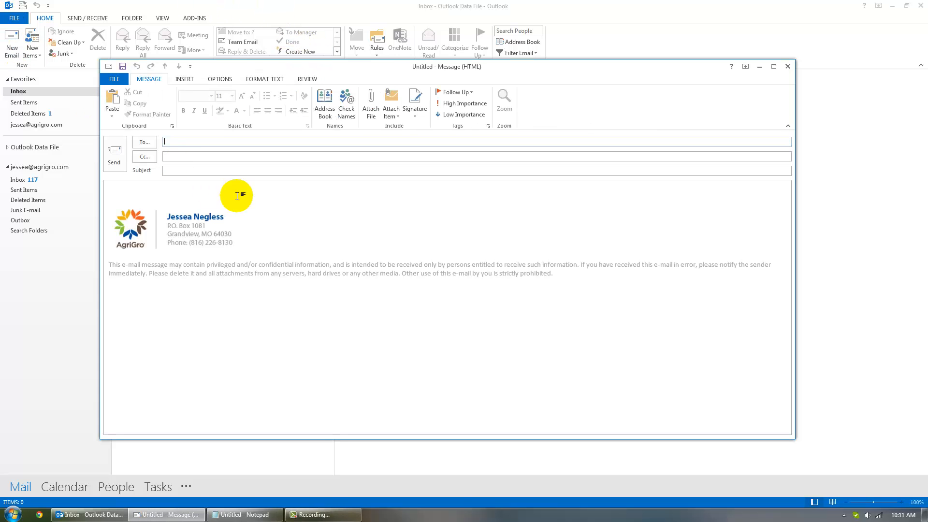
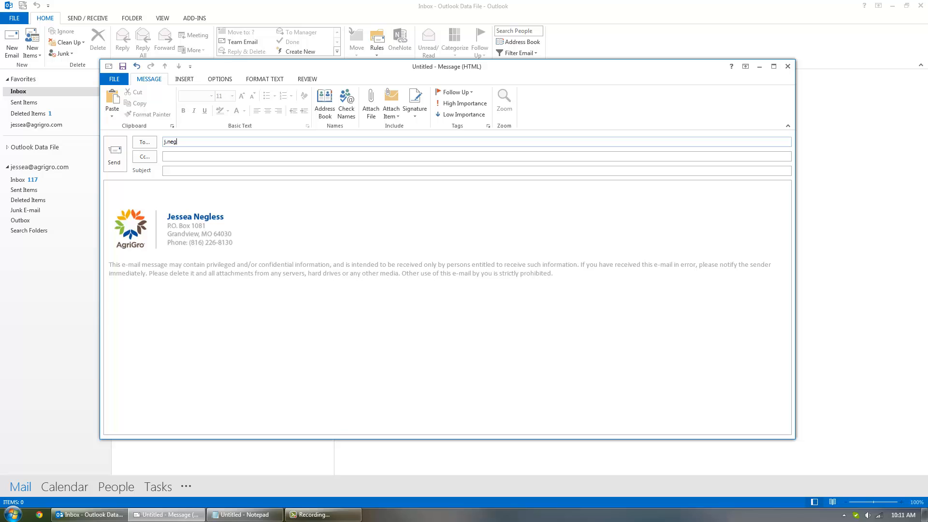
left_click(219, 171)
type("Test")
left_click(143, 196)
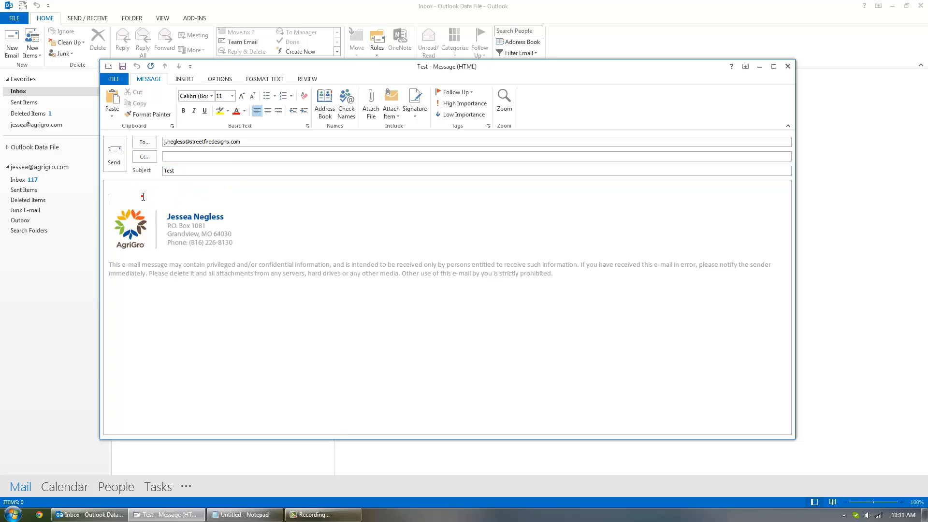
type("Test")
left_click(112, 151)
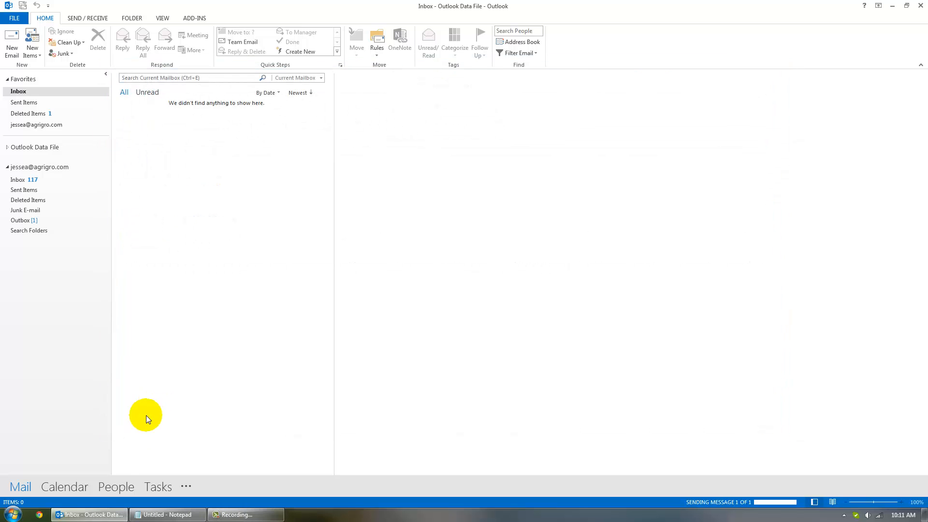
left_click(39, 514)
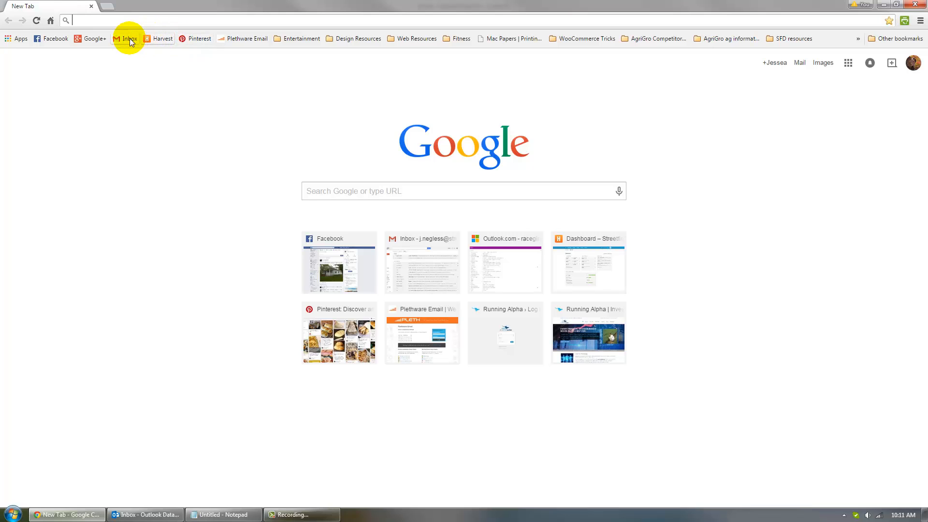
Step: Open the Test email in the Gmail inbox to confirm the AgriGro signature and gray disclaimer, then return to Outlook
left_click(129, 38)
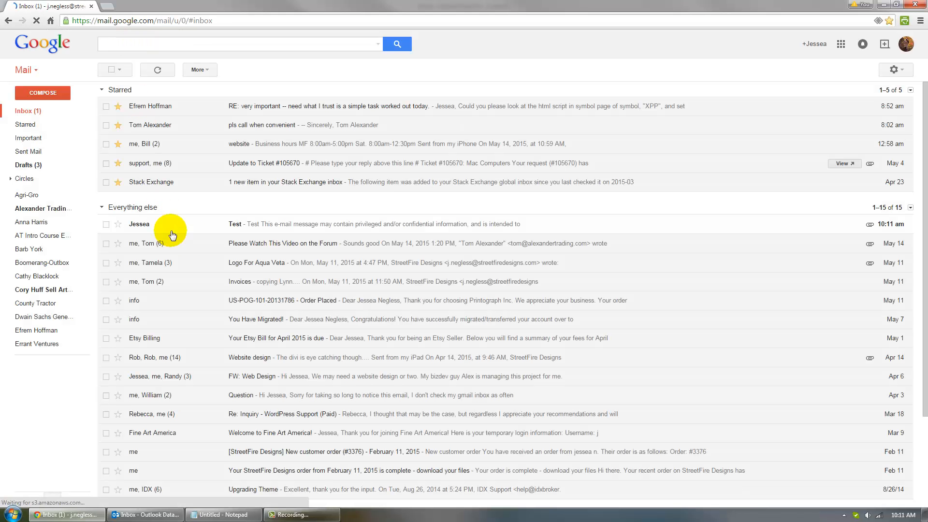
left_click(202, 224)
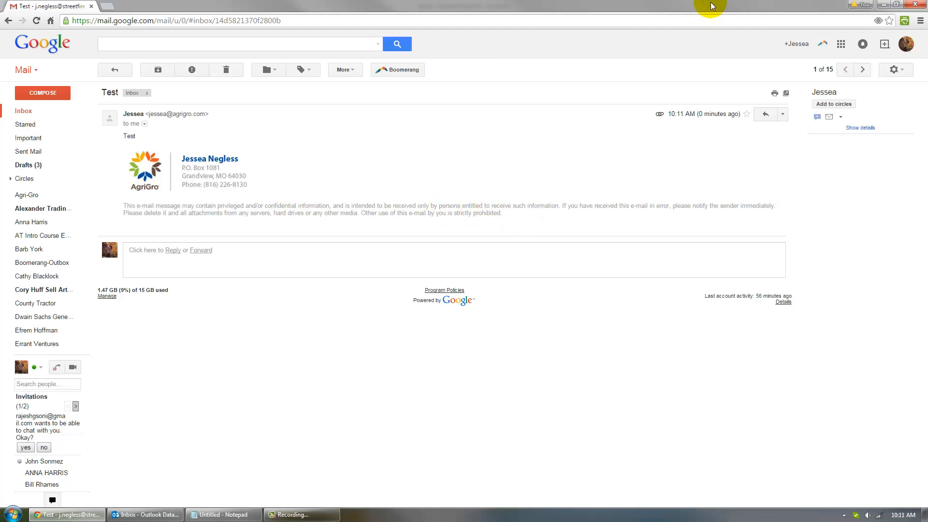
left_click(883, 4)
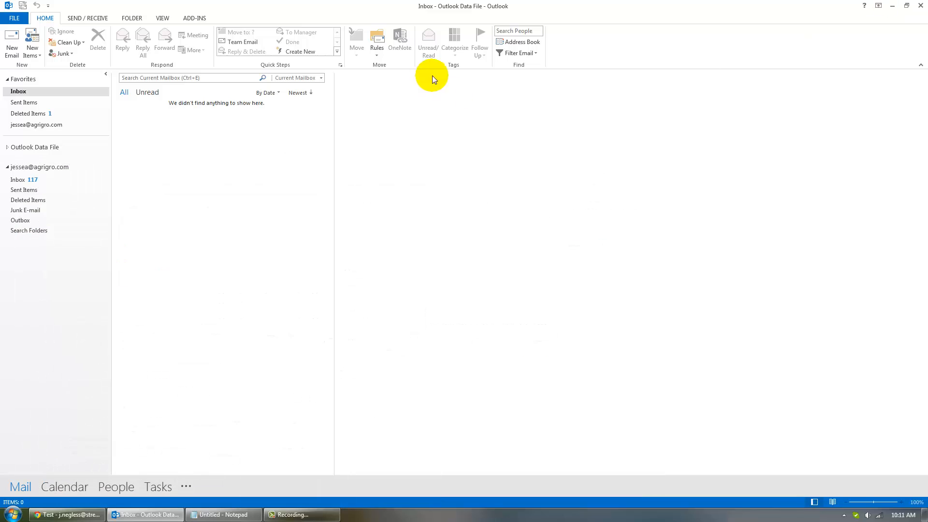